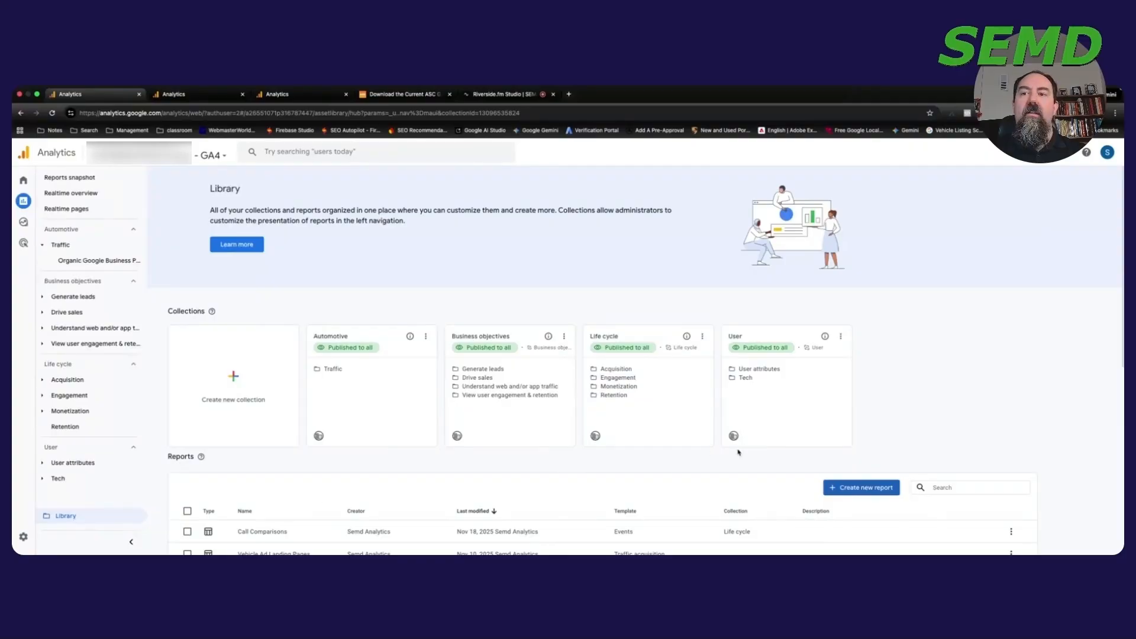
Create a new detail report from the Traffic acquisition template
{"action": "left_click", "coordinate": [866, 488]}
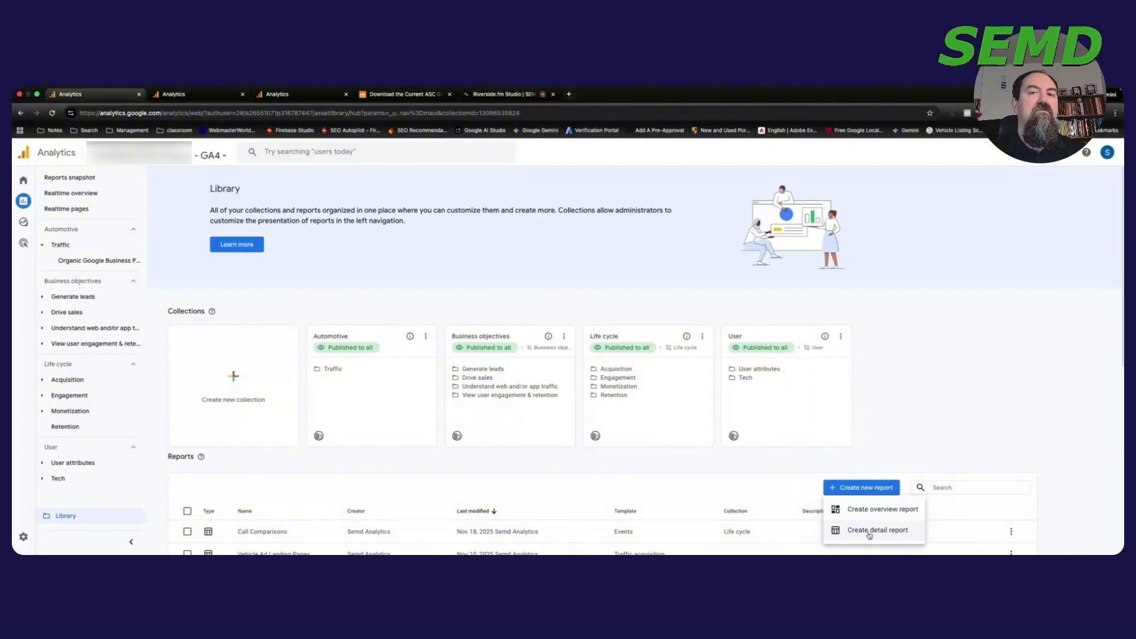
{"action": "left_click", "coordinate": [869, 531]}
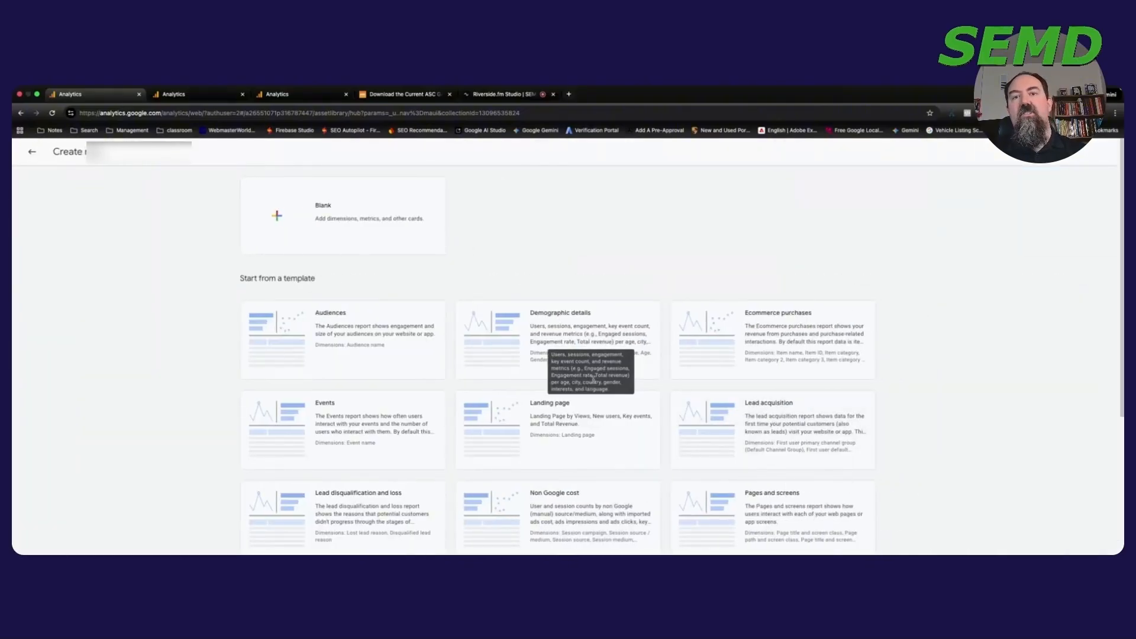
{"action": "scroll", "coordinate": [700, 279], "scroll_direction": "down", "scroll_amount": 2}
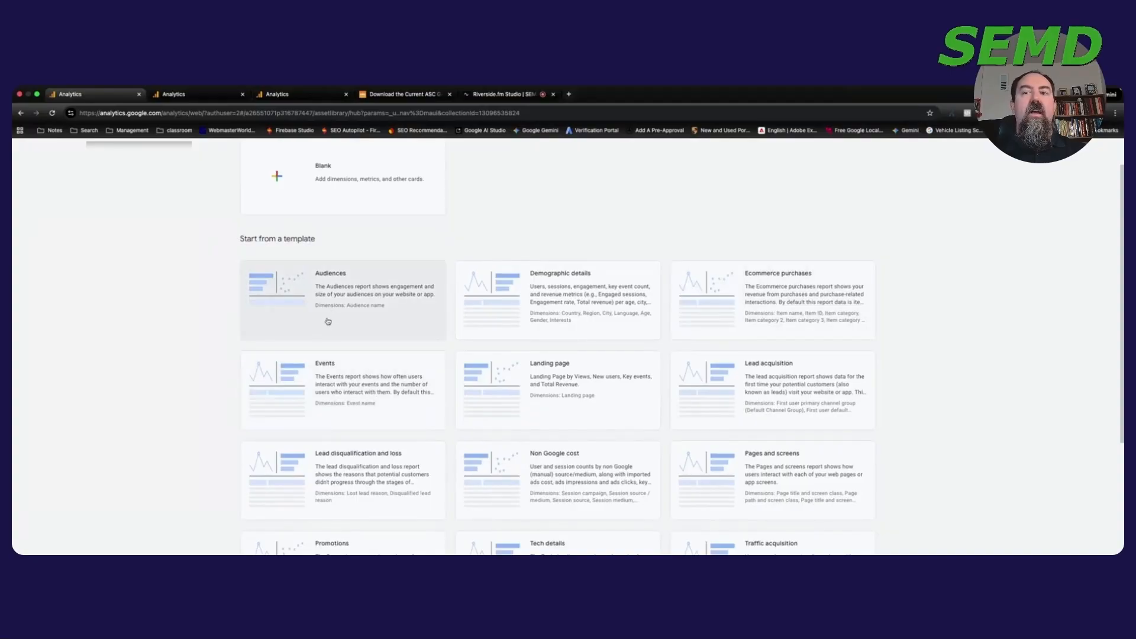
{"action": "scroll", "coordinate": [369, 358], "scroll_direction": "down", "scroll_amount": 3}
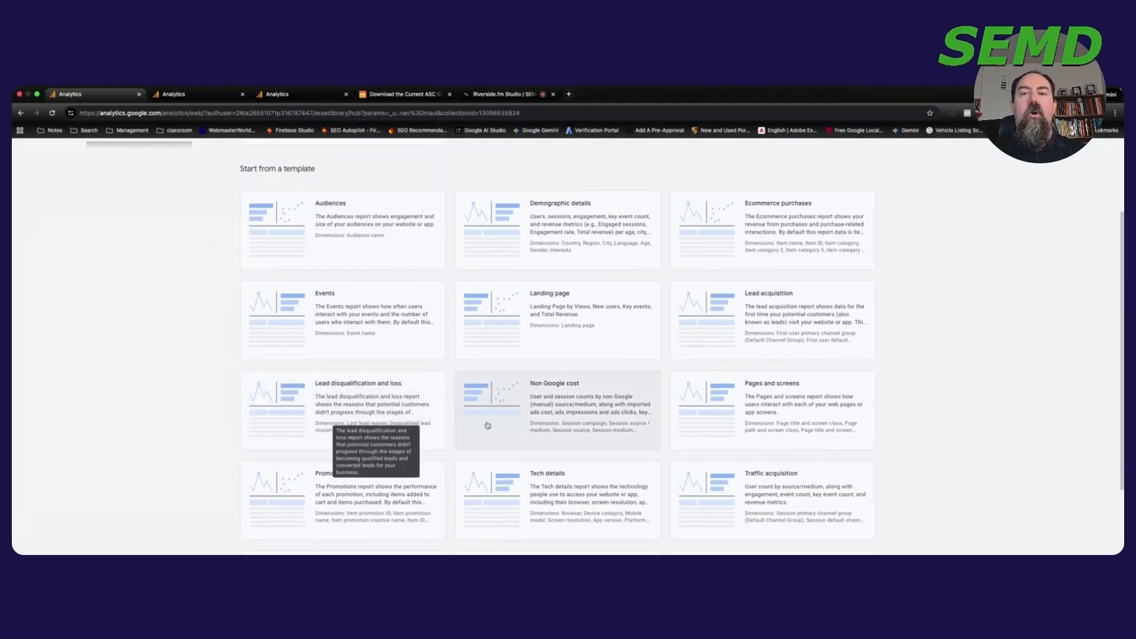
{"action": "scroll", "coordinate": [591, 491], "scroll_direction": "down", "scroll_amount": 1}
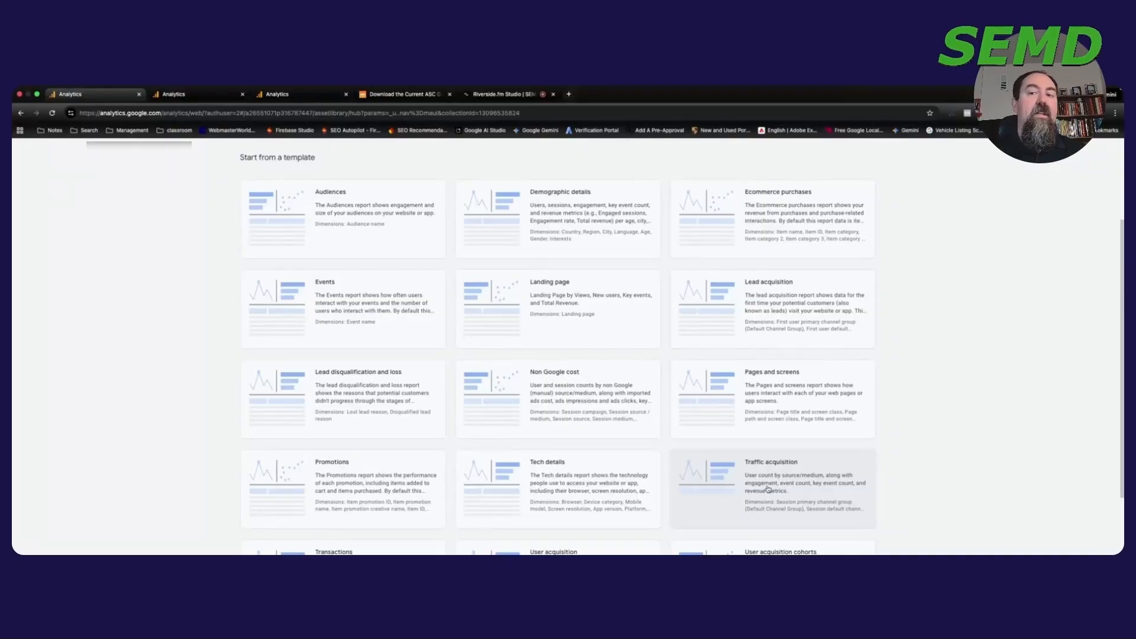
{"action": "left_click", "coordinate": [767, 489]}
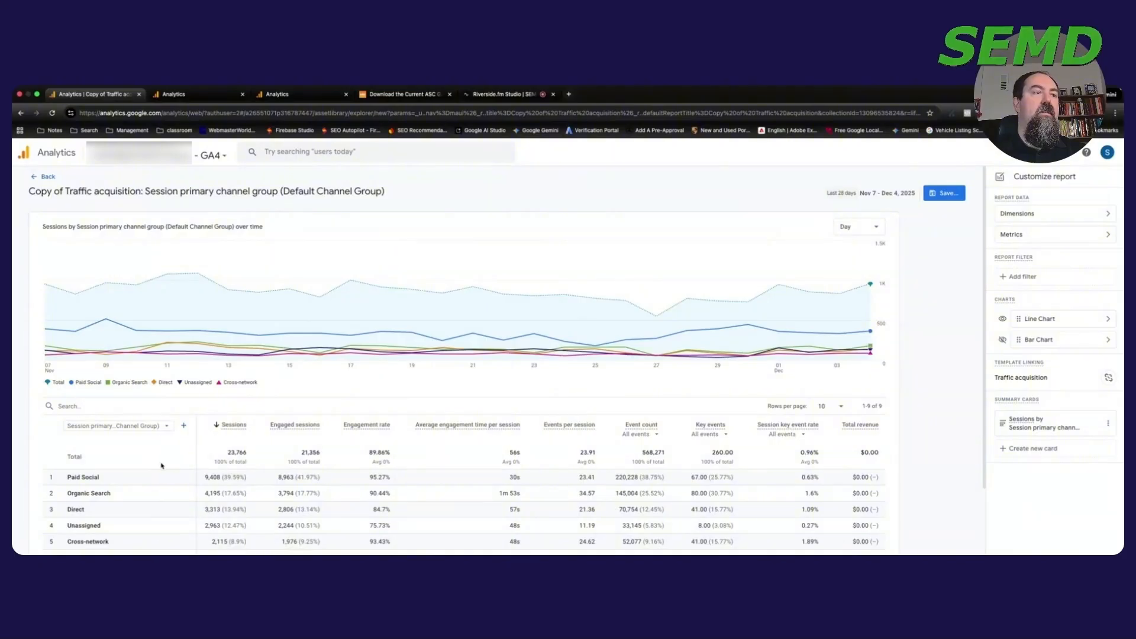
Add and apply a report filter where Session default channel group exactly matches Organic Search
{"action": "scroll", "coordinate": [89, 444], "scroll_direction": "down", "scroll_amount": 1}
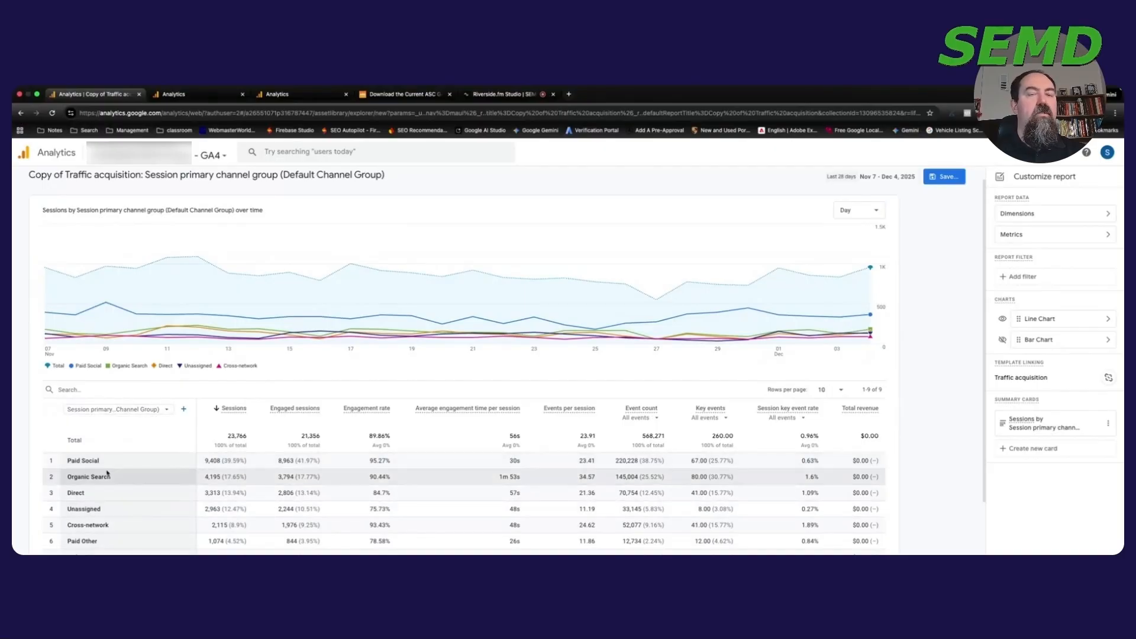
{"action": "left_click", "coordinate": [1029, 278]}
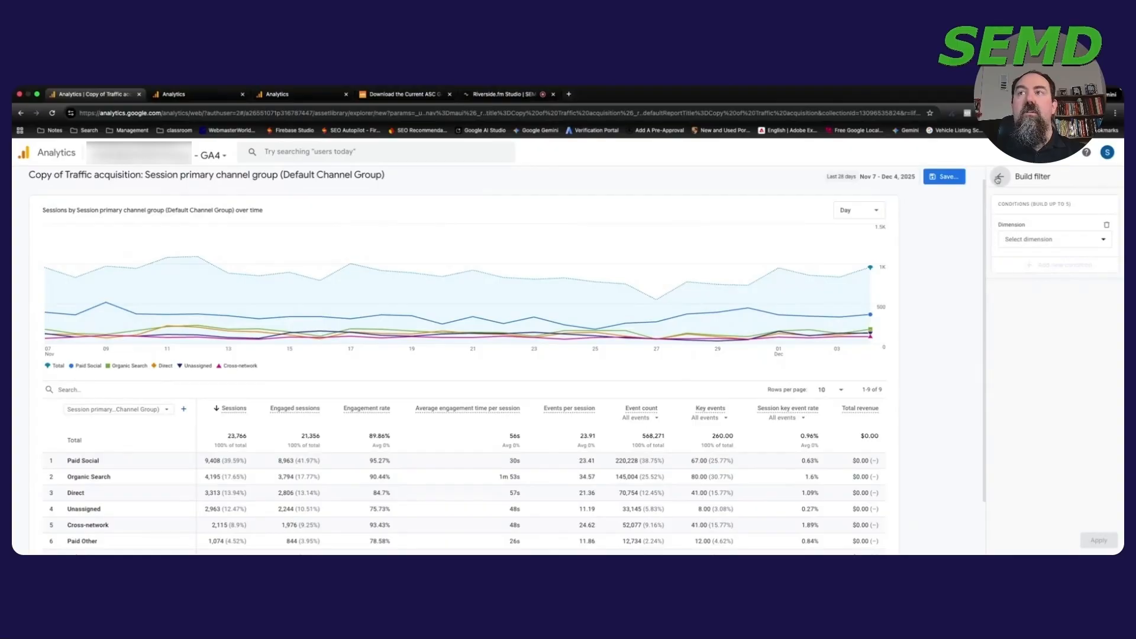
{"action": "left_click", "coordinate": [998, 179]}
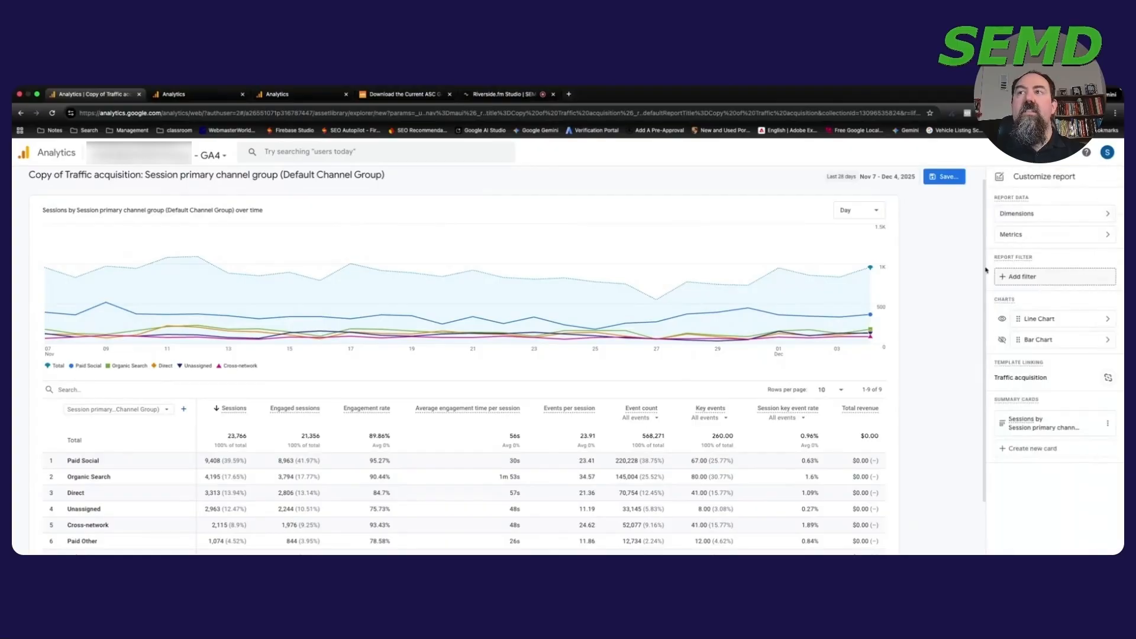
{"action": "left_click", "coordinate": [1034, 276]}
{"action": "left_click", "coordinate": [1029, 239]}
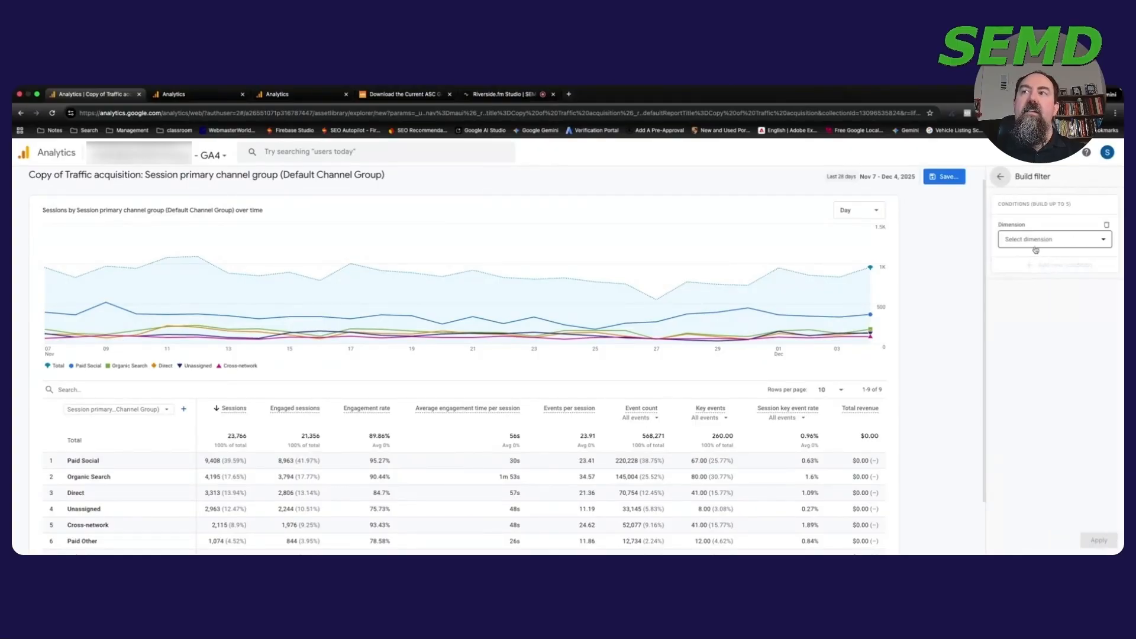
{"action": "type", "text": "session def"}
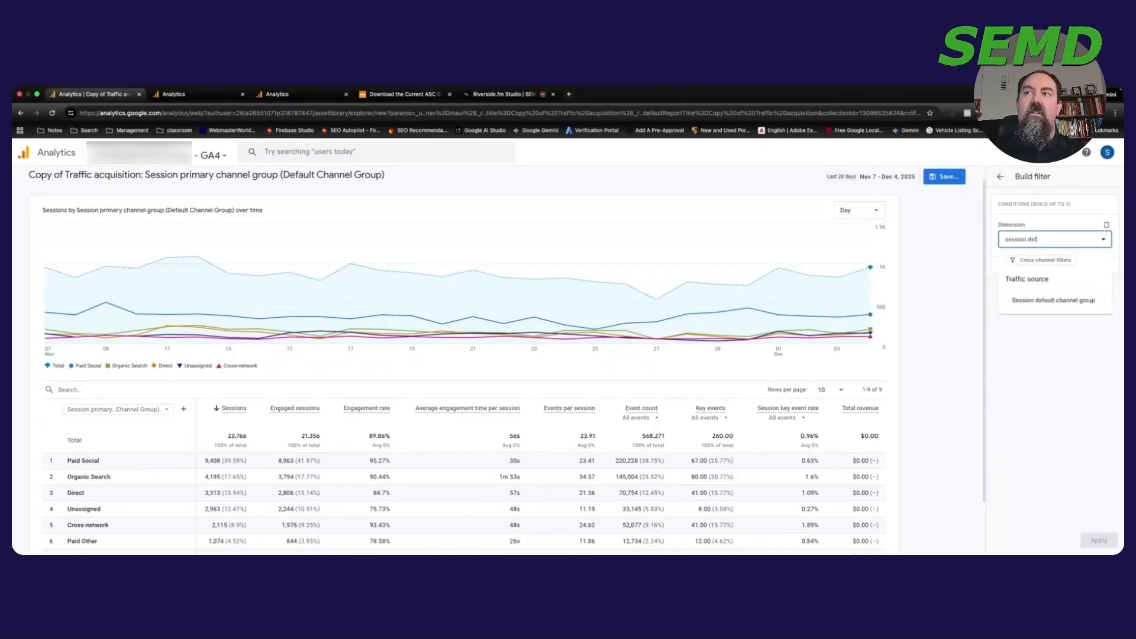
{"action": "left_click", "coordinate": [1069, 308]}
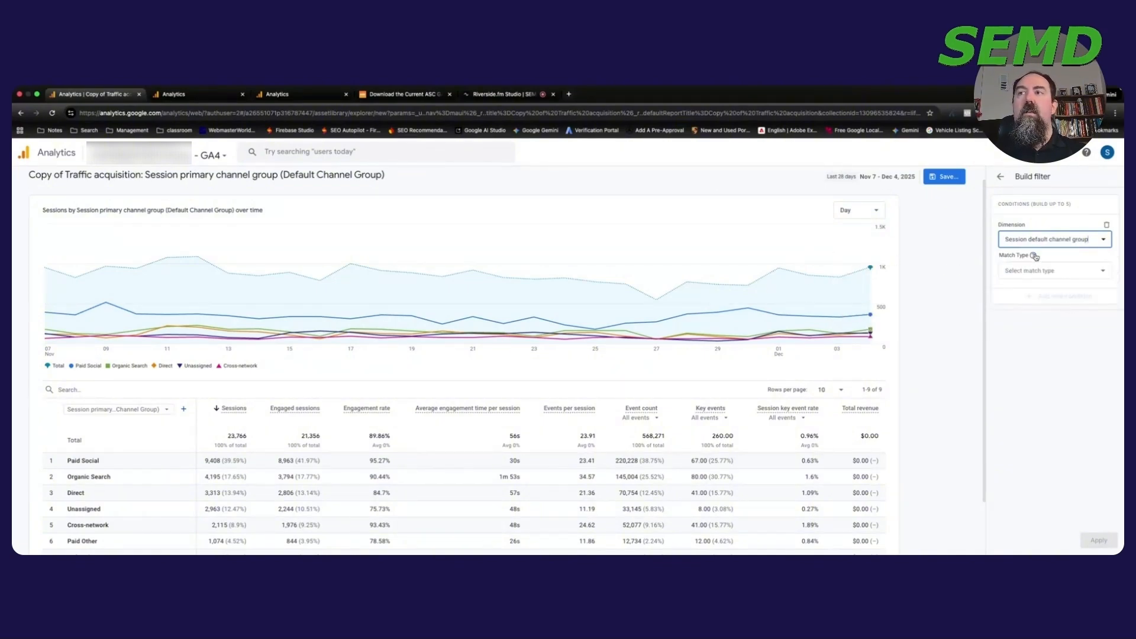
{"action": "left_click", "coordinate": [1047, 267]}
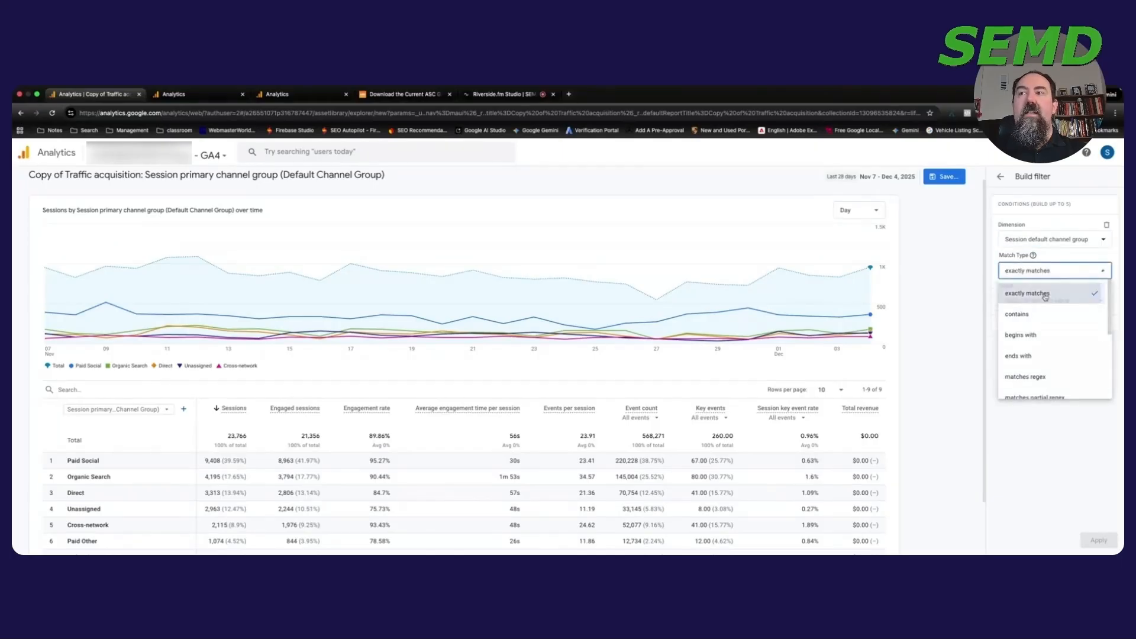
{"action": "left_click", "coordinate": [1047, 296]}
{"action": "left_click", "coordinate": [1047, 302]}
{"action": "left_click", "coordinate": [1014, 362]}
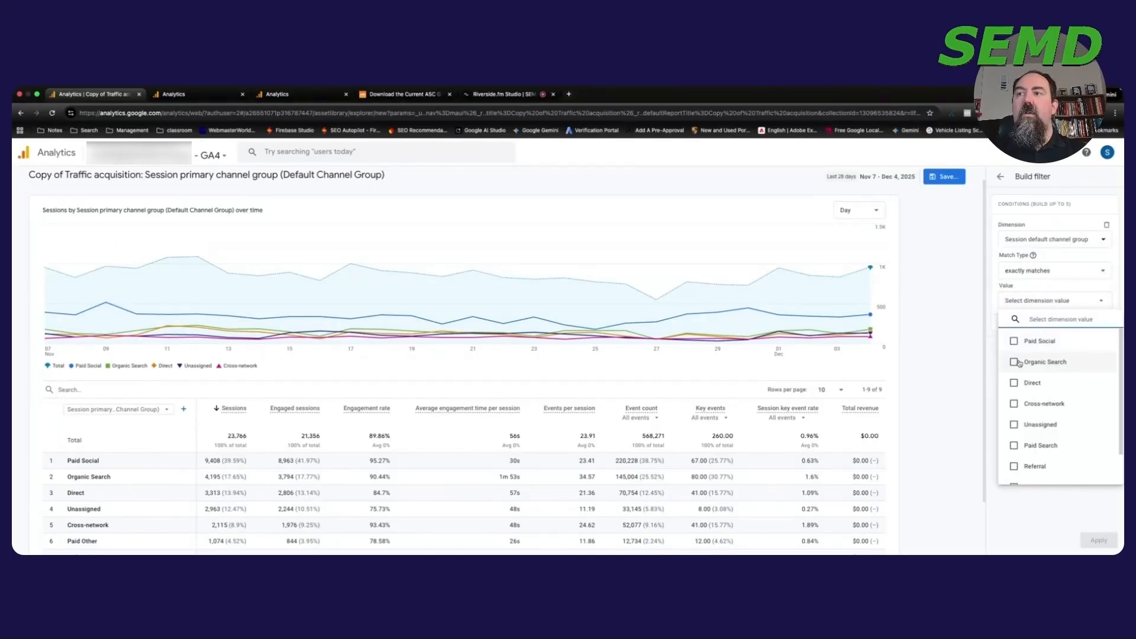
{"action": "left_click", "coordinate": [1009, 512]}
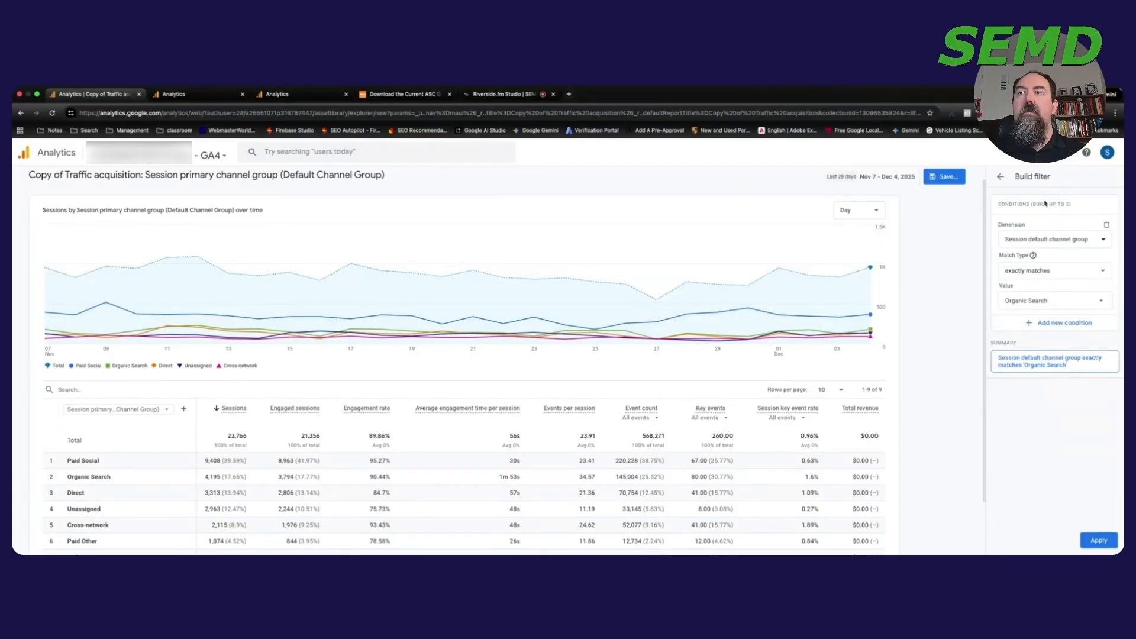
{"action": "left_click", "coordinate": [1099, 540]}
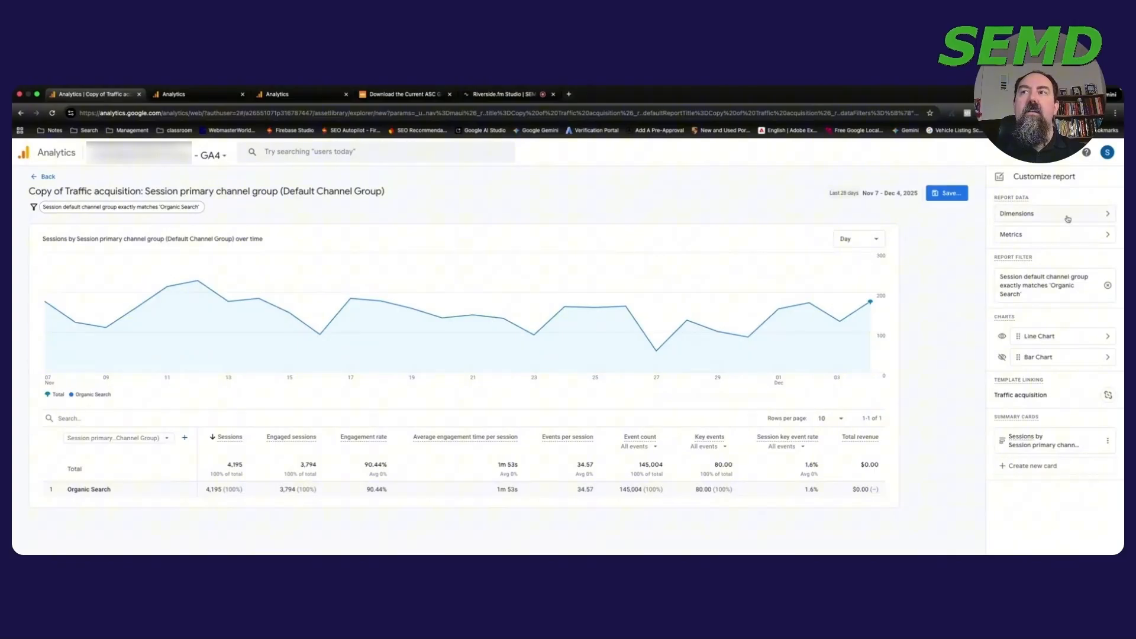
Add Landing page to the report's dimensions, set it as the default, and apply the change
{"action": "left_click", "coordinate": [1076, 215]}
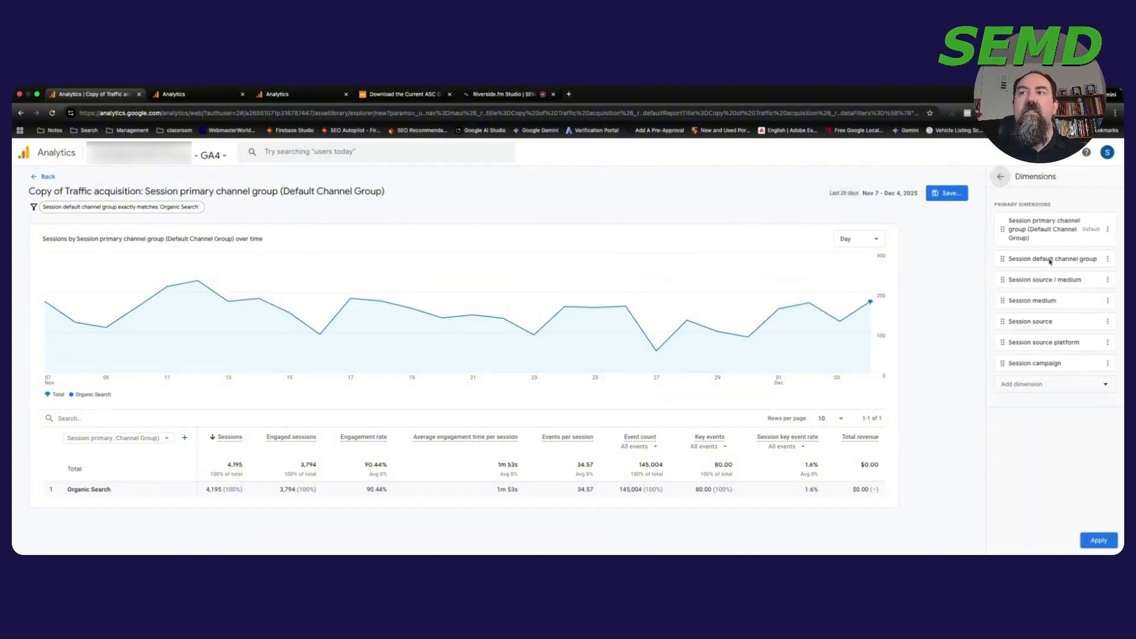
{"action": "left_click", "coordinate": [1053, 384]}
{"action": "type", "text": "Landing"}
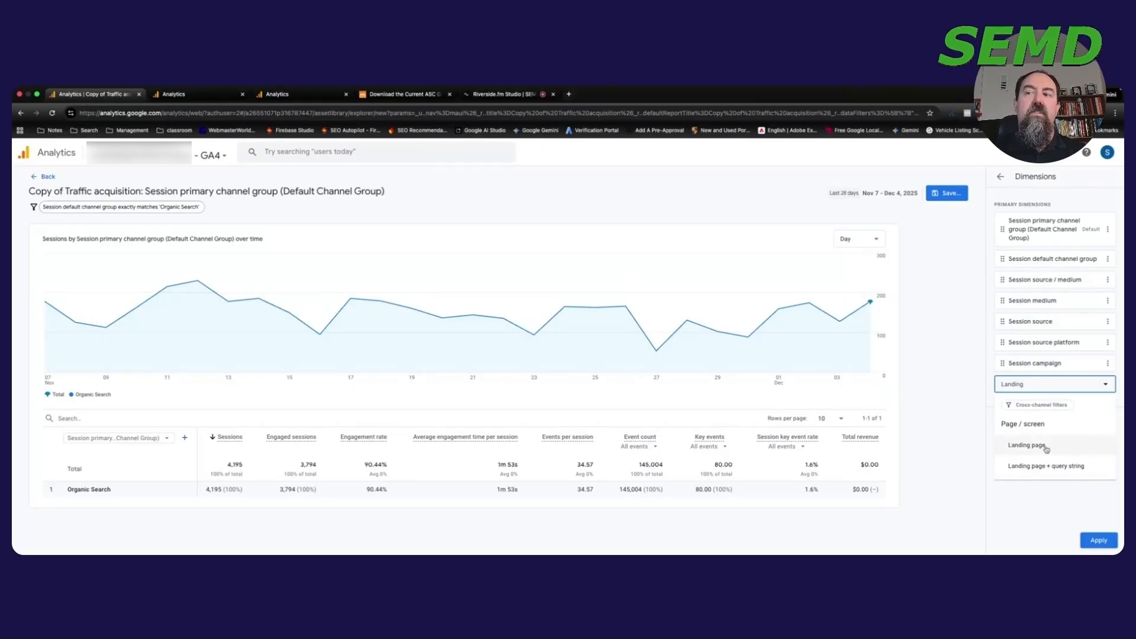
{"action": "left_click", "coordinate": [1045, 447]}
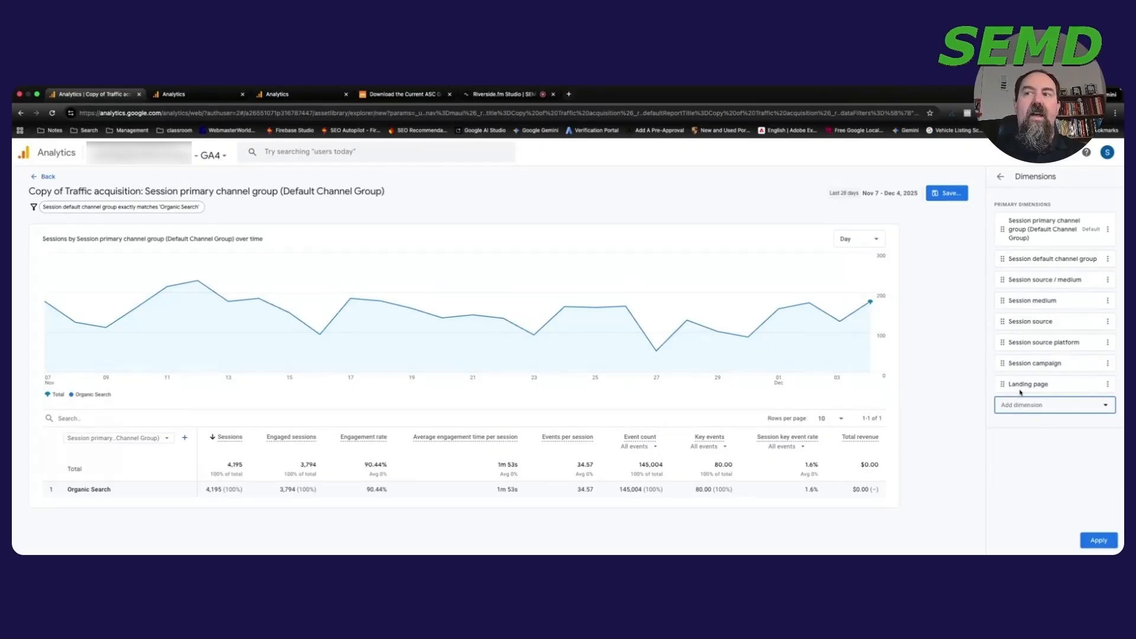
{"action": "left_click", "coordinate": [1107, 383]}
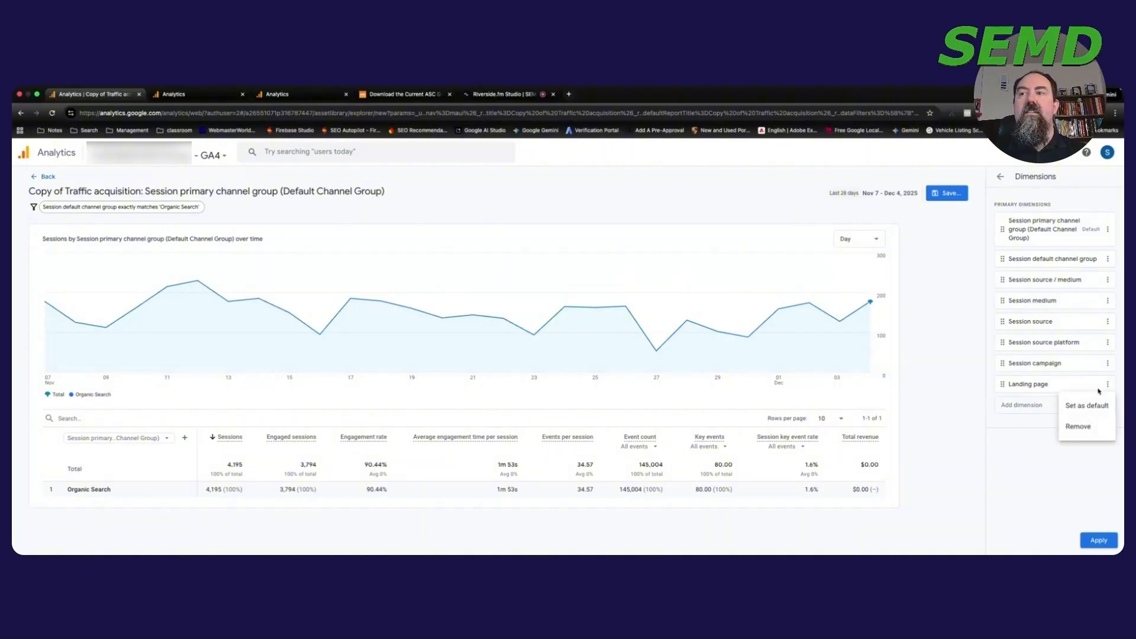
{"action": "left_click", "coordinate": [1091, 404]}
{"action": "left_click", "coordinate": [1098, 540]}
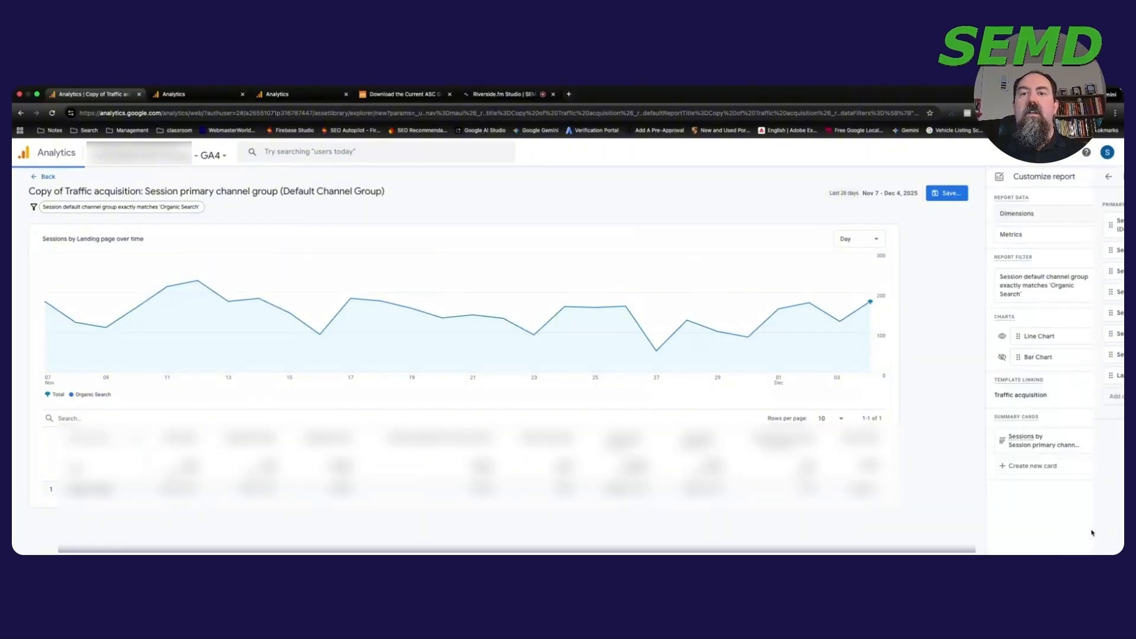
Remove the Total revenue metric, add Total users directly after Sessions, and apply the metric changes
{"action": "scroll", "coordinate": [507, 360], "scroll_direction": "down", "scroll_amount": 2}
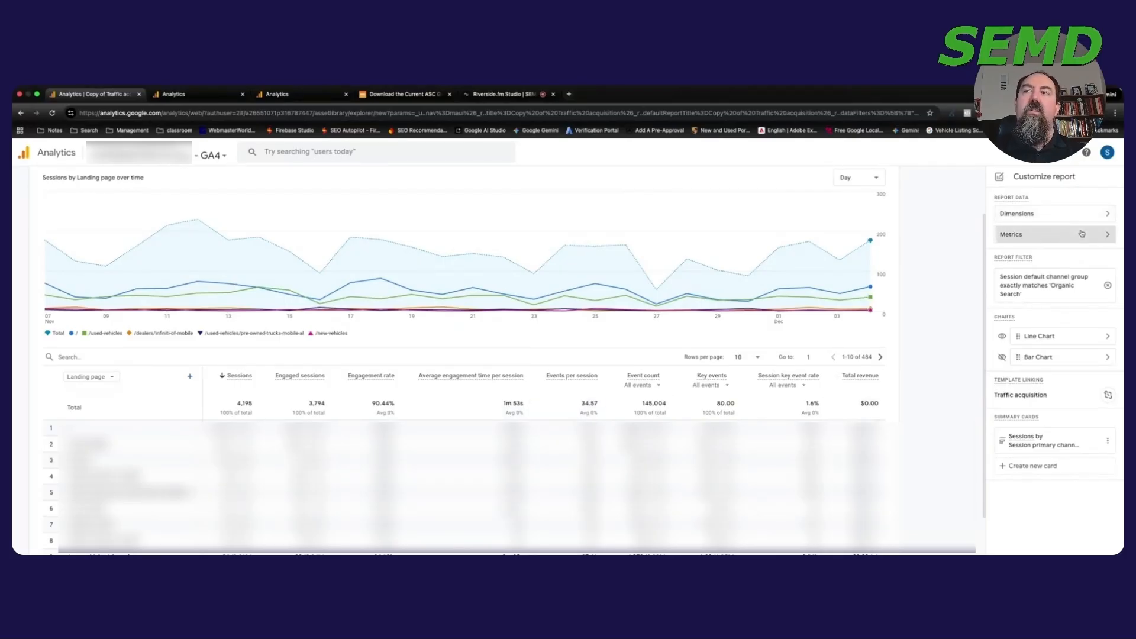
{"action": "left_click", "coordinate": [1082, 234]}
{"action": "left_click", "coordinate": [1107, 396]}
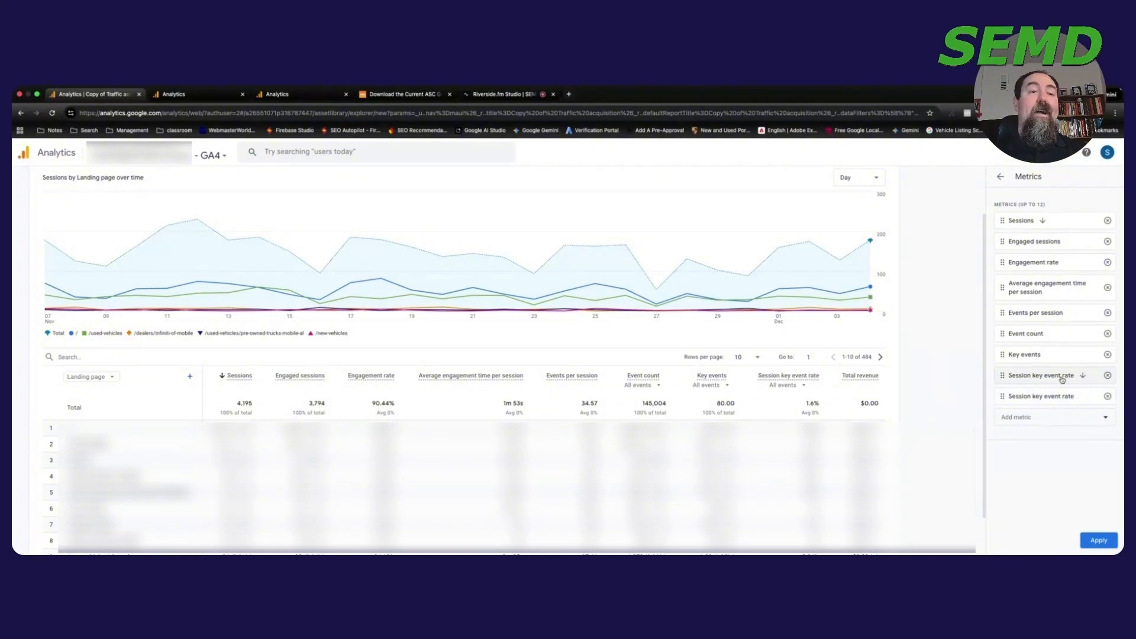
{"action": "left_click", "coordinate": [1033, 418]}
{"action": "type", "text": "Total user"}
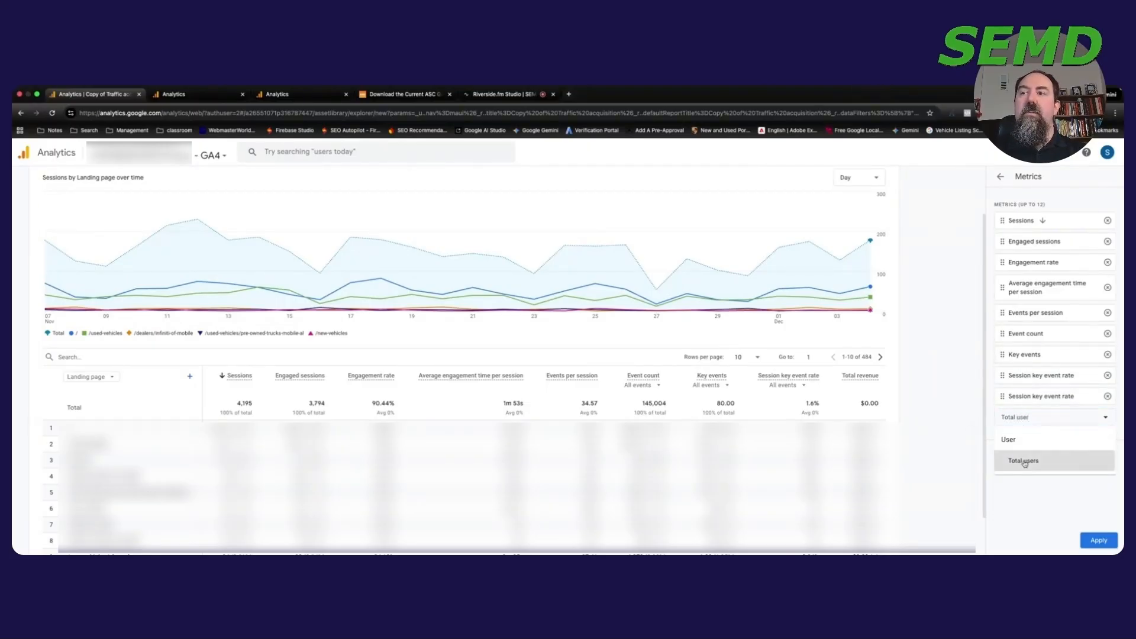
{"action": "left_click", "coordinate": [1024, 464]}
{"action": "left_click_drag", "start_coordinate": [1001, 417], "coordinate": [1005, 242]}
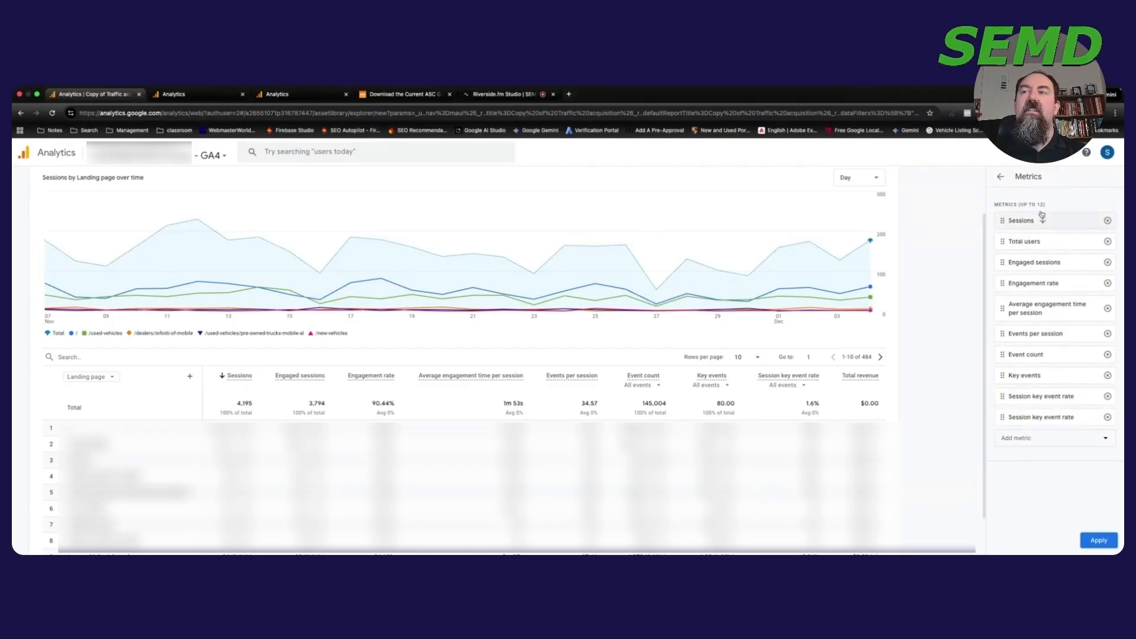
{"action": "left_click", "coordinate": [1099, 540]}
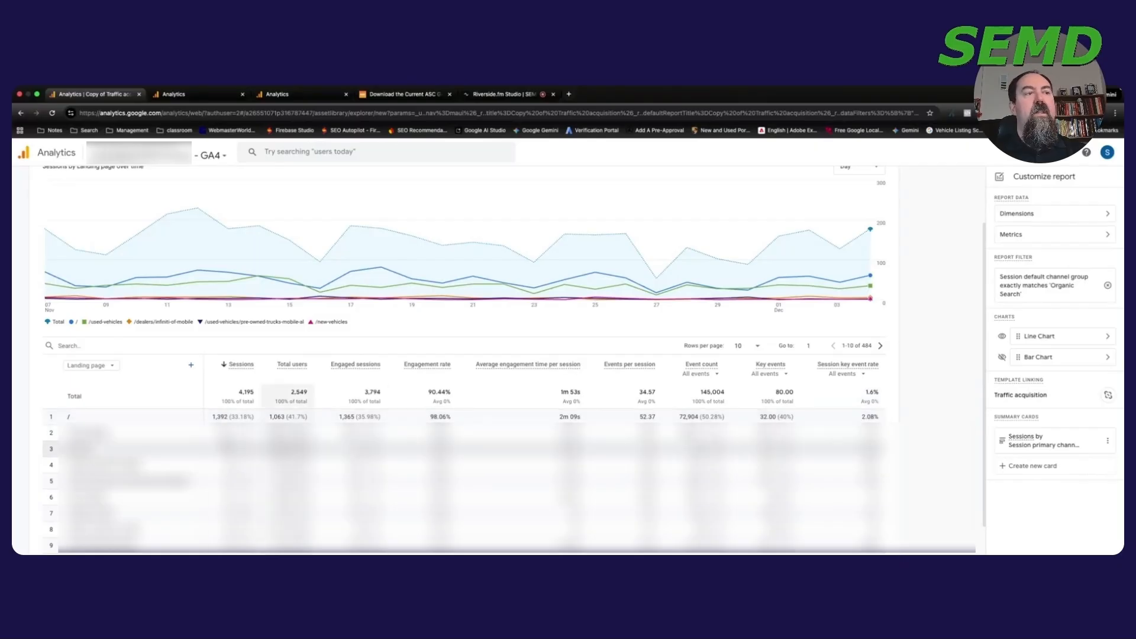
Save the customized report as a new report named "Organic Search Traffic"
{"action": "scroll", "coordinate": [464, 432], "scroll_direction": "down", "scroll_amount": 1}
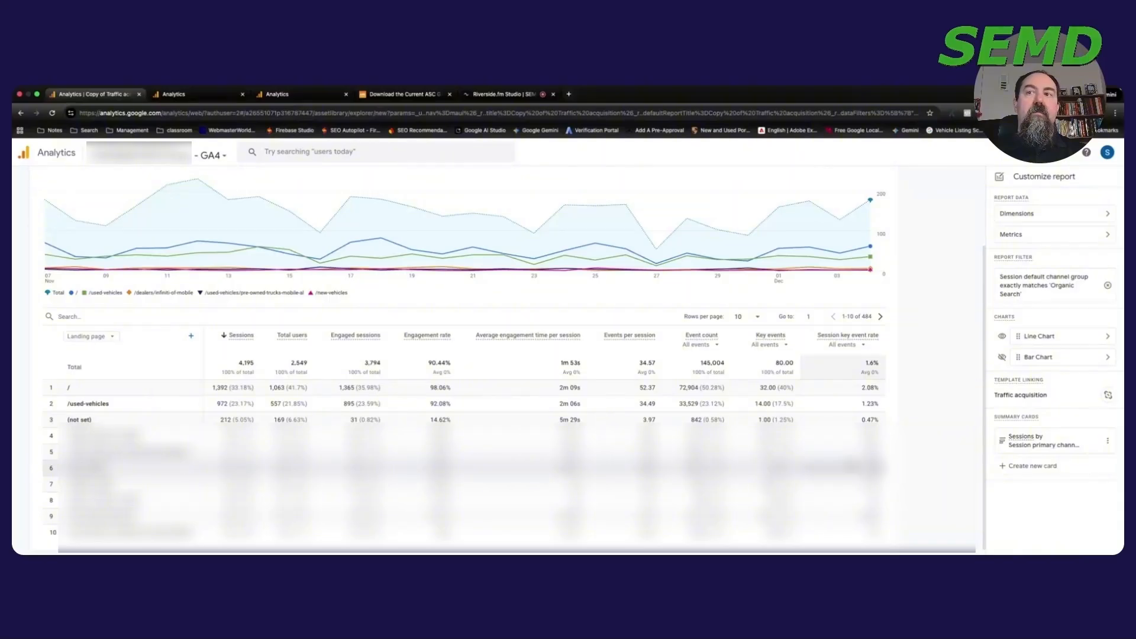
{"action": "scroll", "coordinate": [896, 321], "scroll_direction": "up", "scroll_amount": 3}
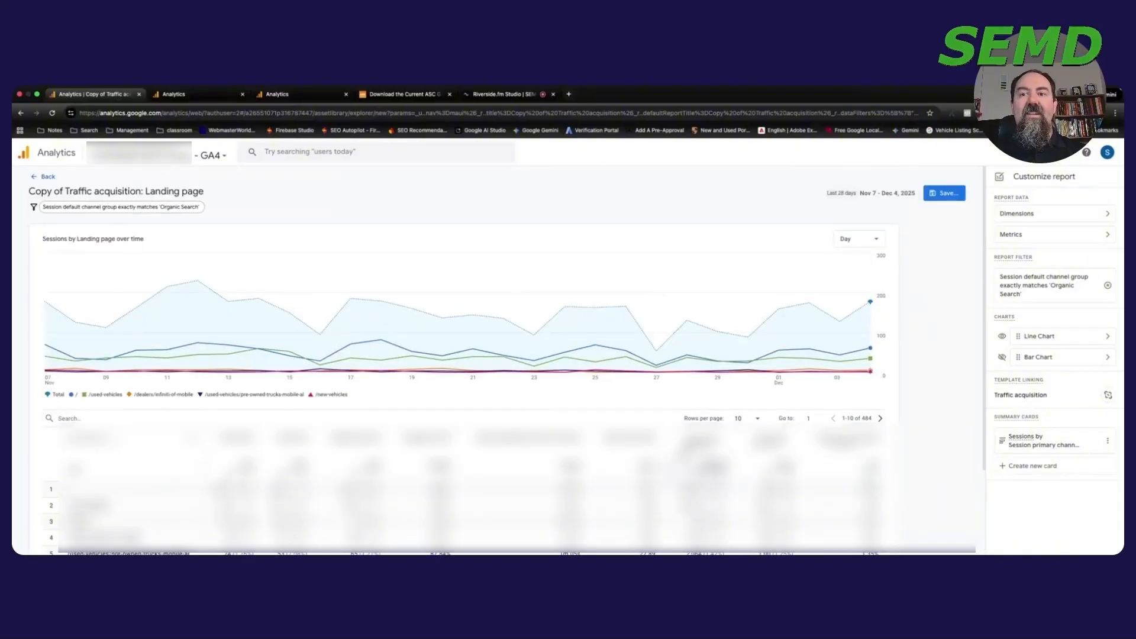
{"action": "left_click", "coordinate": [944, 193]}
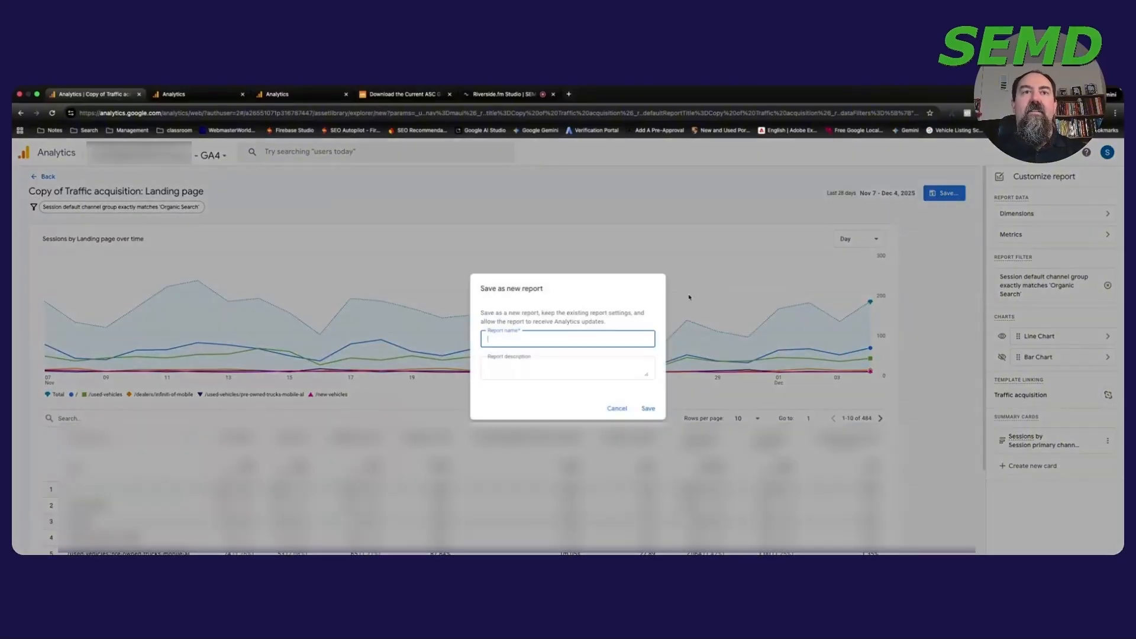
{"action": "type", "text": "Organic Search Traffic"}
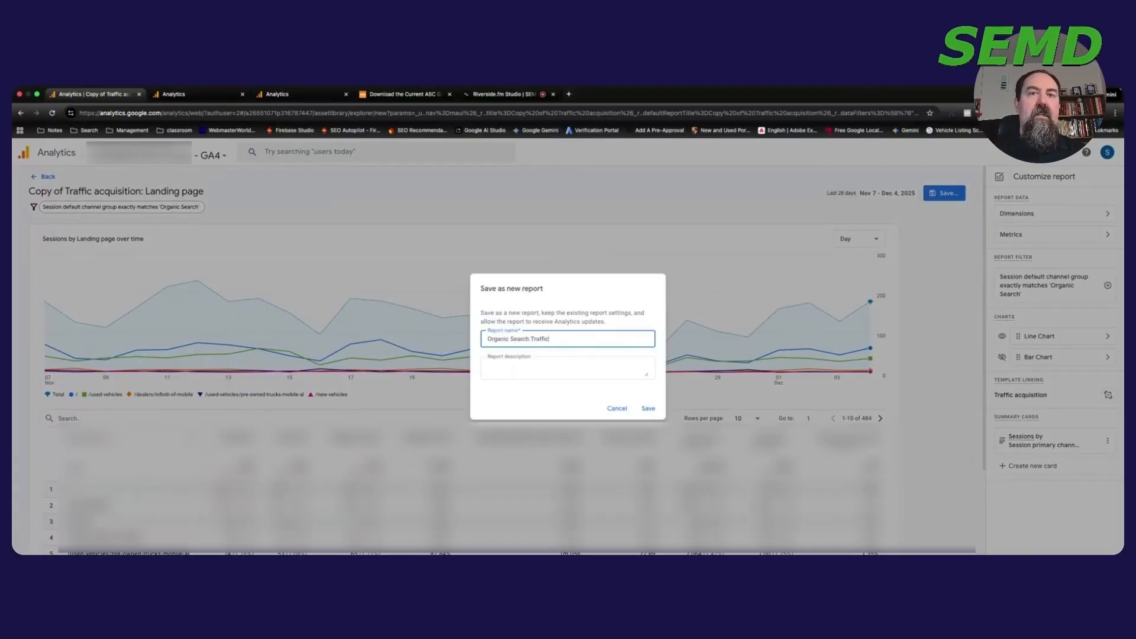
{"action": "left_click", "coordinate": [646, 408]}
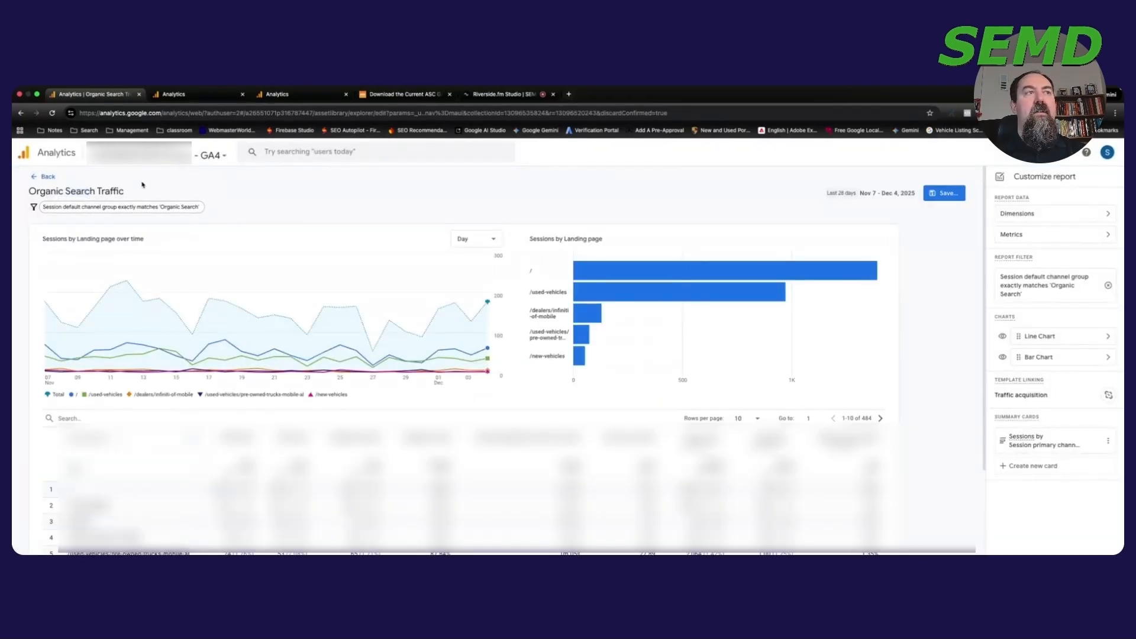
Edit the Automotive collection in the Library and add the Organic Search Traffic report at the end of its Traffic topic
{"action": "left_click", "coordinate": [36, 178]}
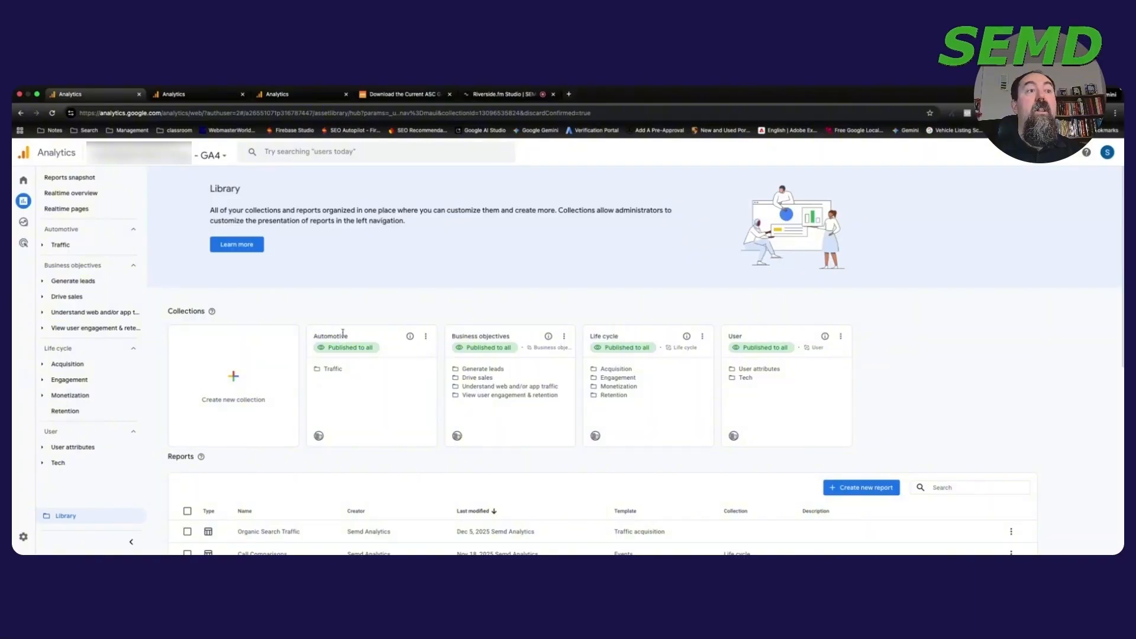
{"action": "left_click", "coordinate": [425, 336]}
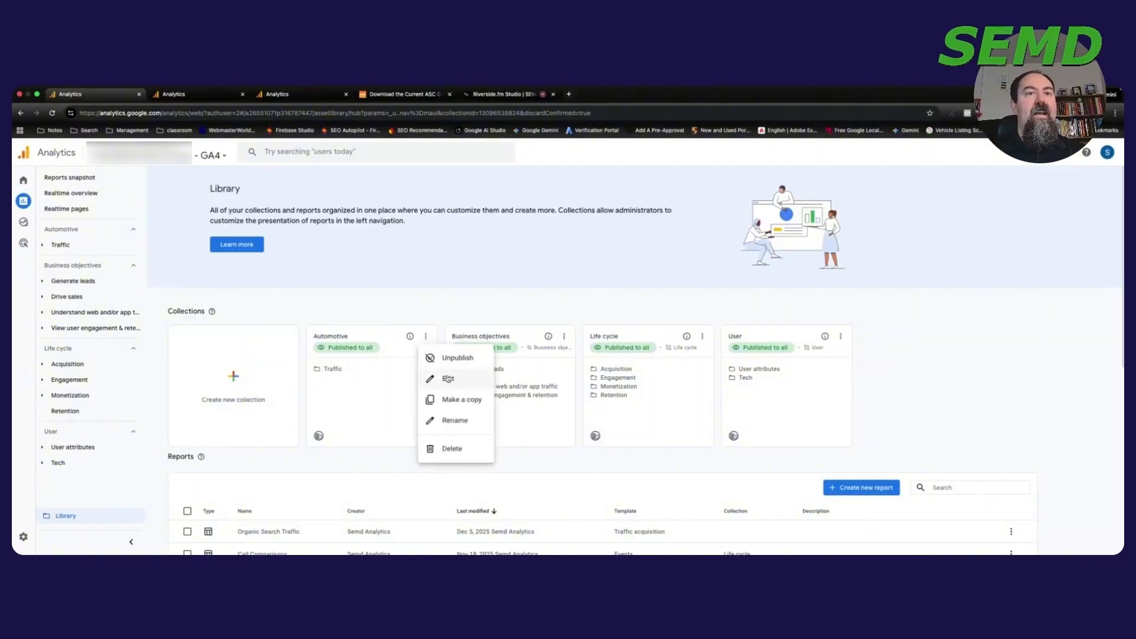
{"action": "left_click", "coordinate": [445, 378]}
{"action": "left_click", "coordinate": [394, 247]}
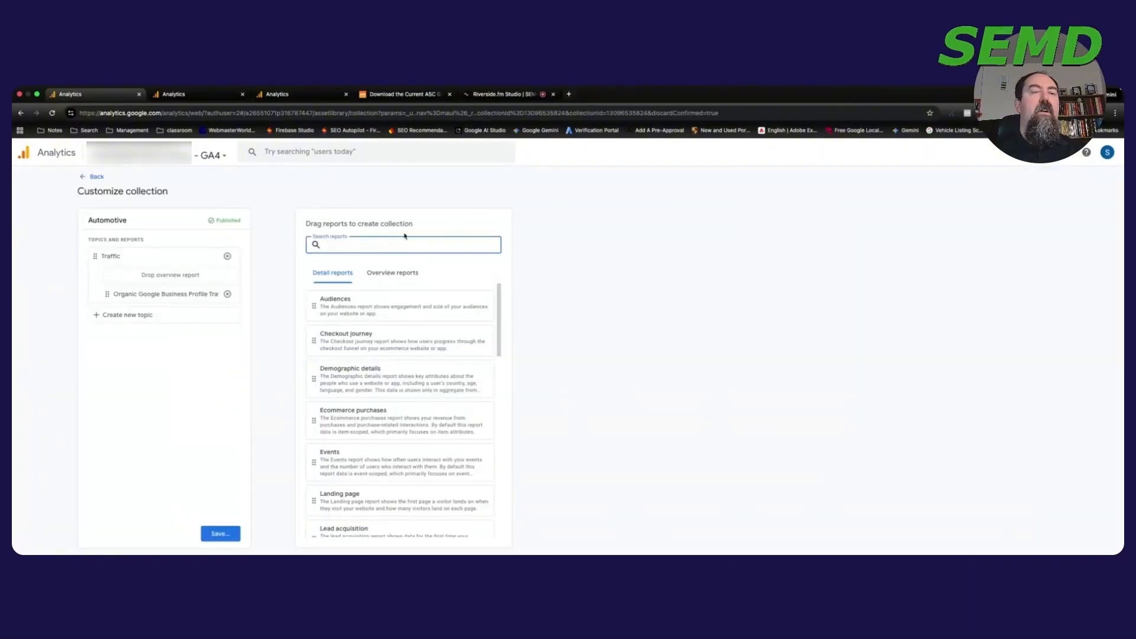
{"action": "type", "text": "Organi"}
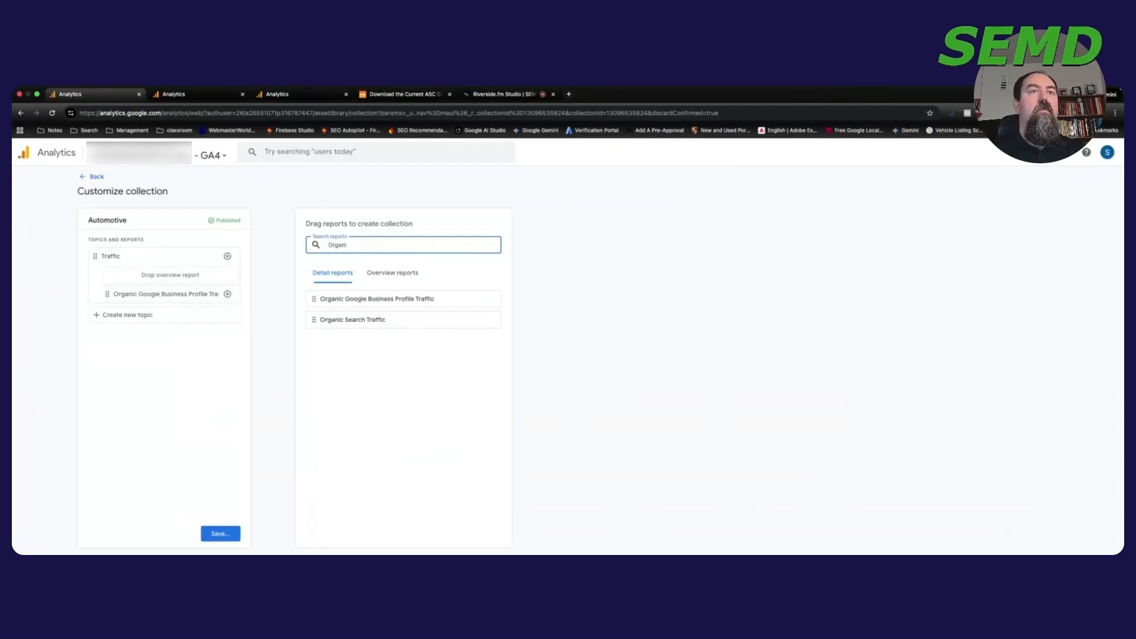
{"action": "left_click_drag", "start_coordinate": [314, 319], "coordinate": [119, 322]}
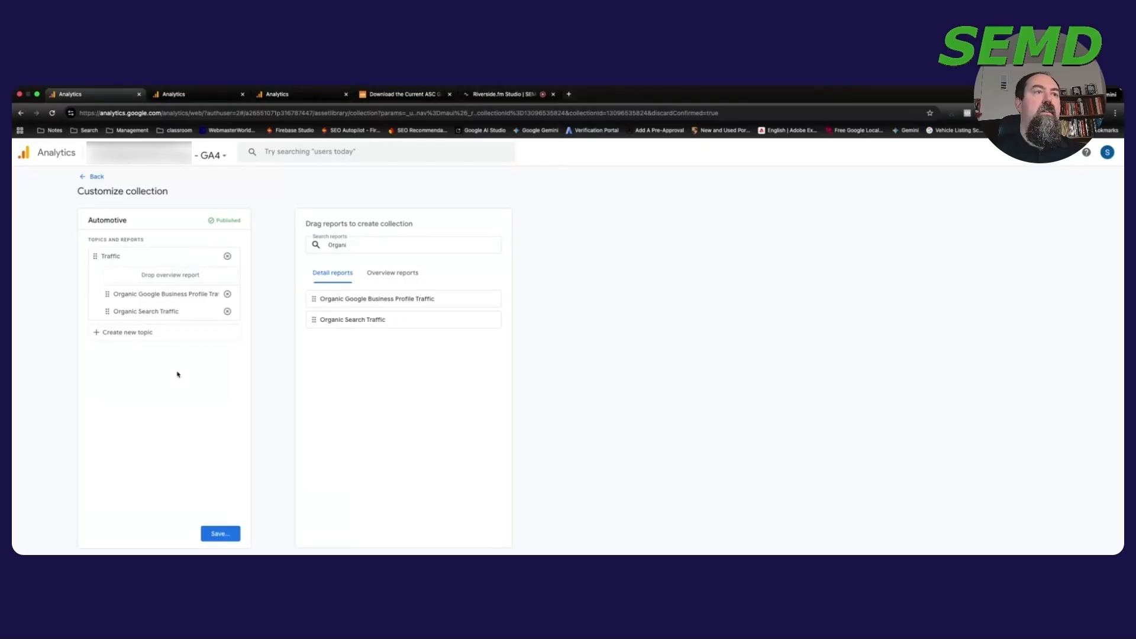
Save the changes to the current collection, then return to the Library and expand Automotive's Traffic topic in the report navigation
{"action": "left_click", "coordinate": [239, 538]}
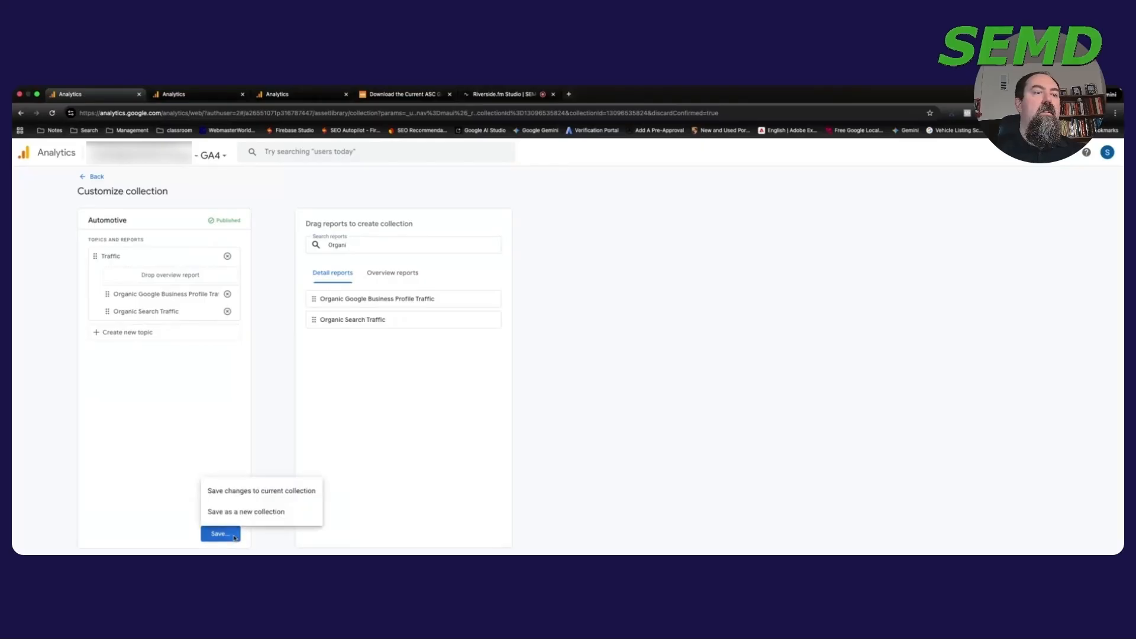
{"action": "left_click", "coordinate": [262, 491]}
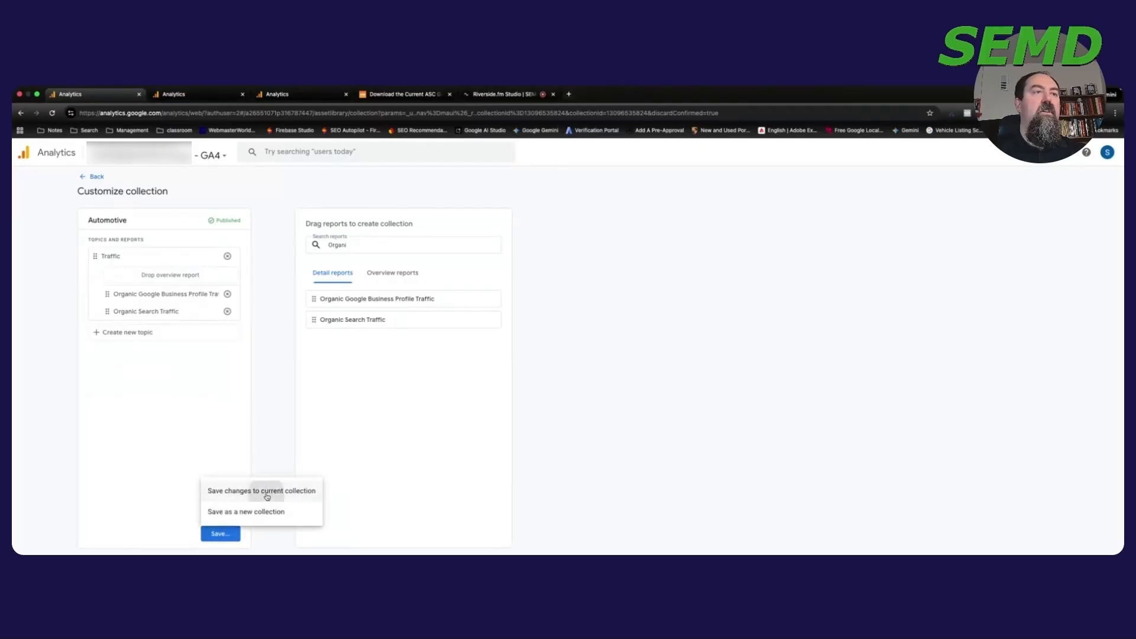
{"action": "left_click", "coordinate": [93, 176]}
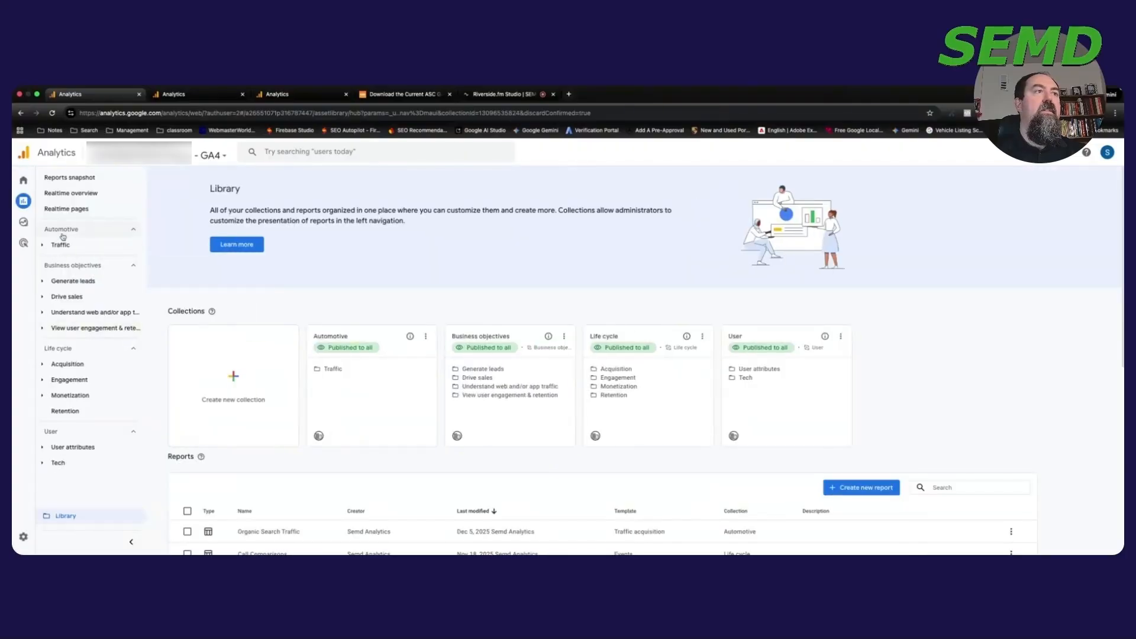
{"action": "left_click", "coordinate": [52, 245]}
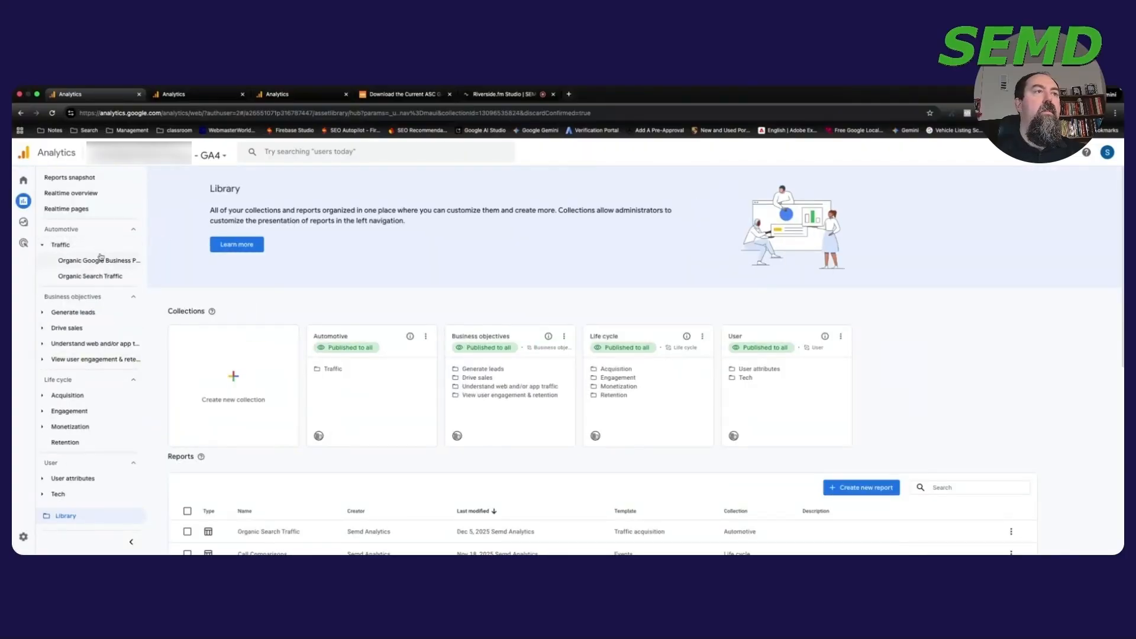